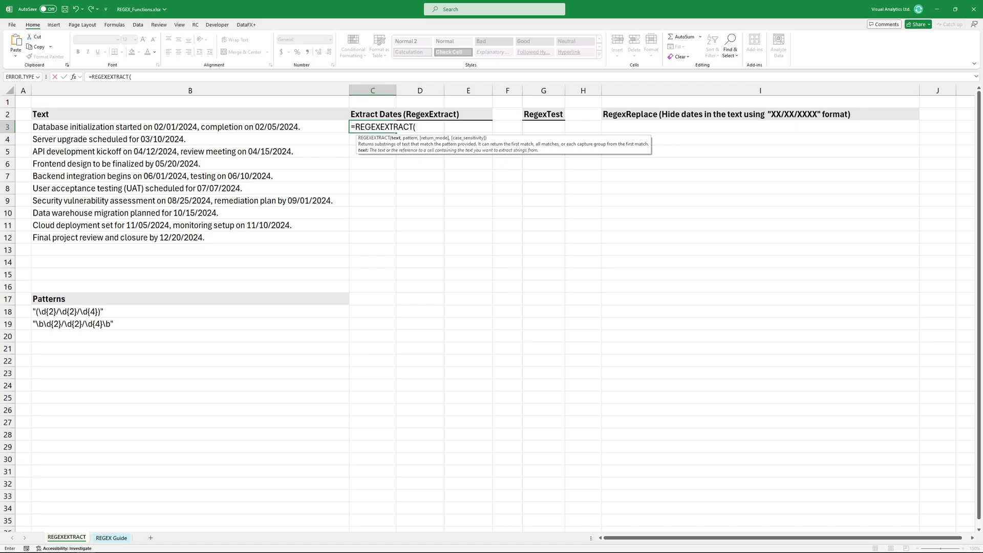
Enter a REGEXEXTRACT formula on B3 with pattern (\d{2}/\d{2}/\d{4}), return mode 1, and fill to row 12.
{"action": "key", "text": "Left"}
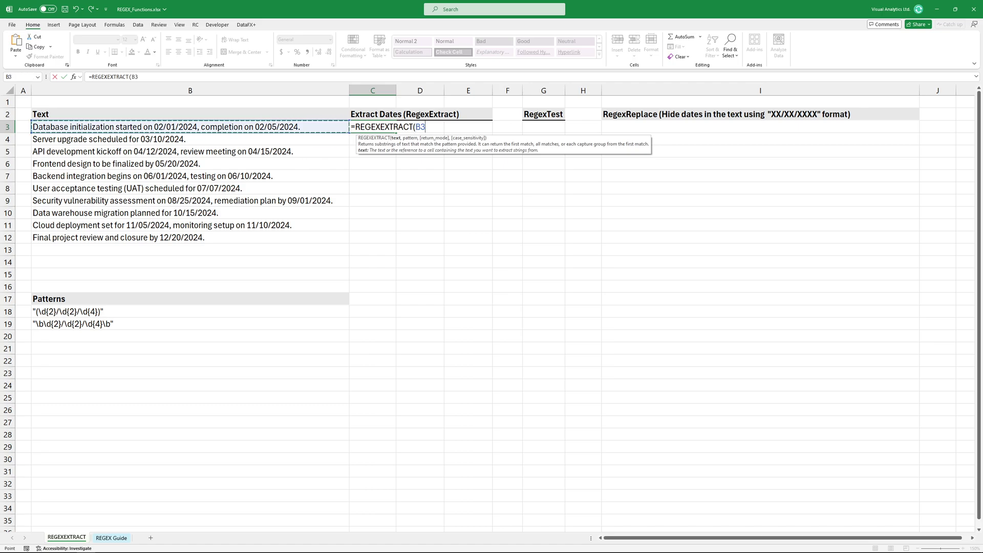
{"action": "type", "text": ","}
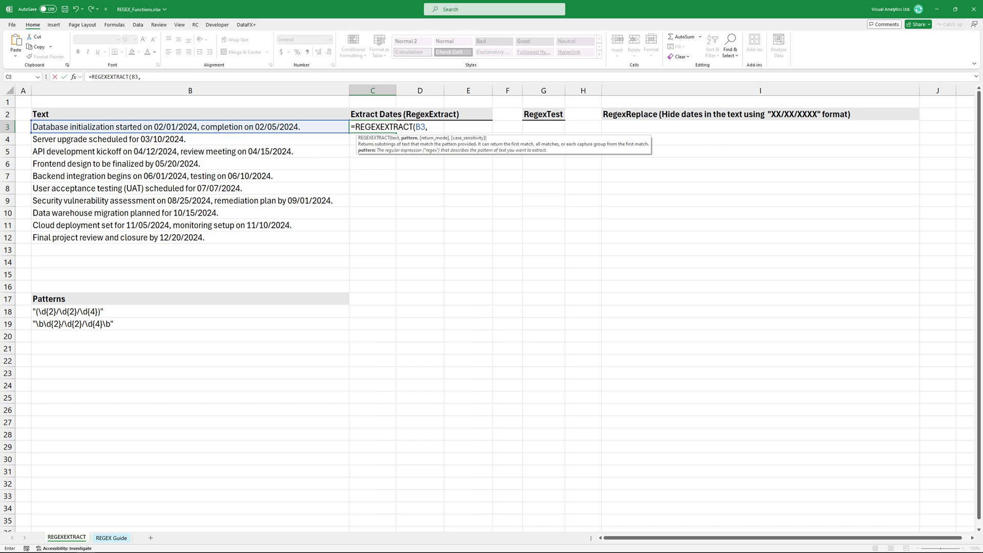
{"action": "type", "text": "\"(\\d{2}/\\d{2}/\\d{4})\""}
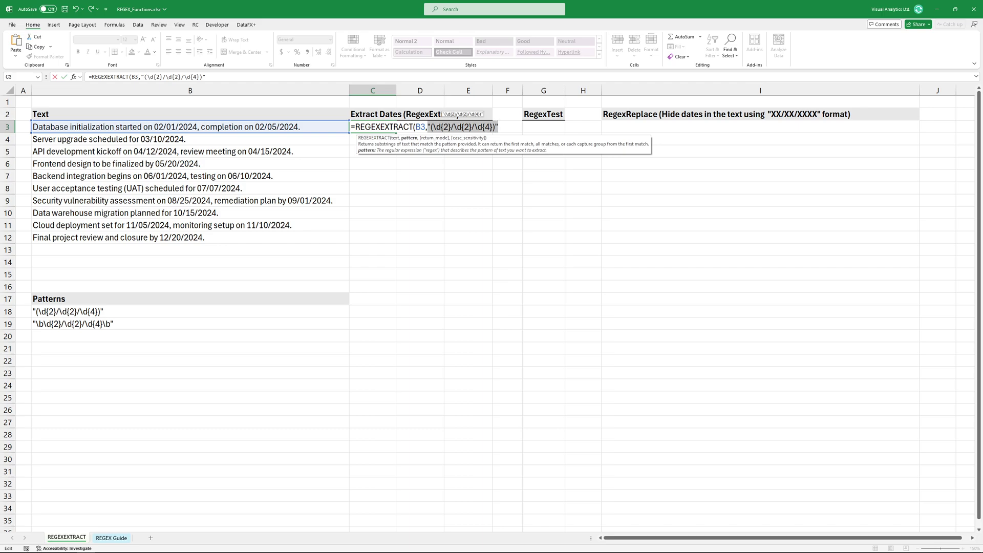
{"action": "type", "text": ",1"}
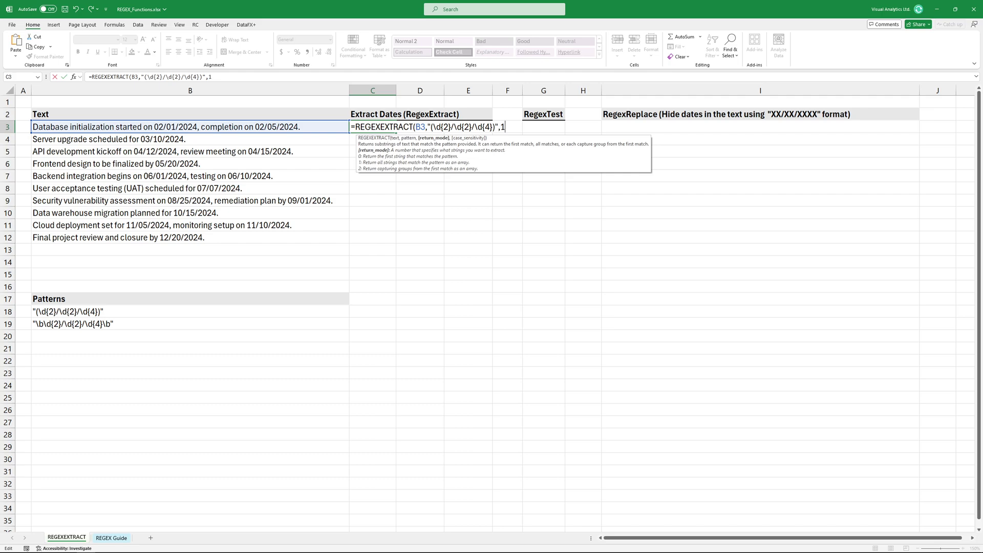
{"action": "type", "text": ","}
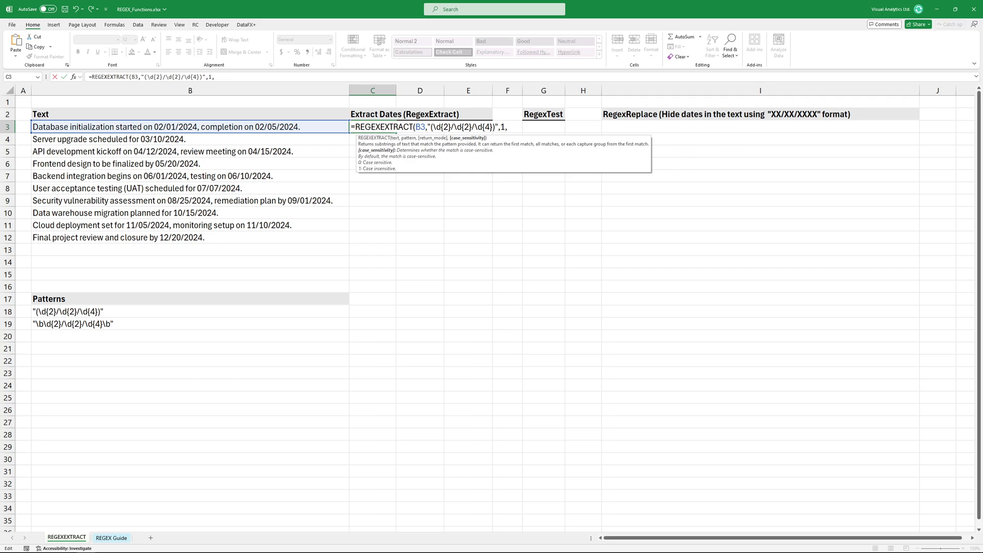
{"action": "key", "text": "BackSpace"}
{"action": "type", "text": ")"}
{"action": "key", "text": "ctrl+Return"}
{"action": "double_click", "coordinate": [396, 133]}
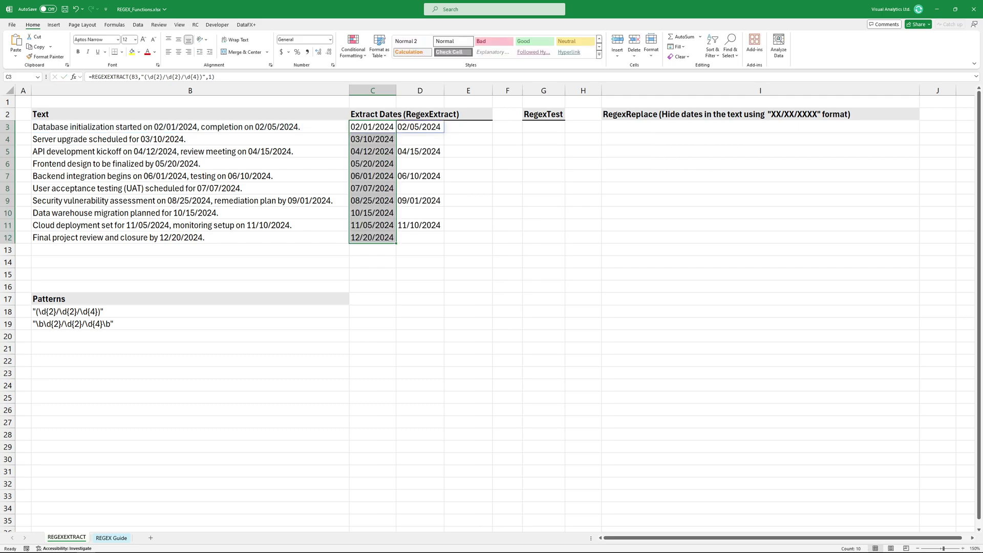
{"action": "left_click", "coordinate": [543, 114]}
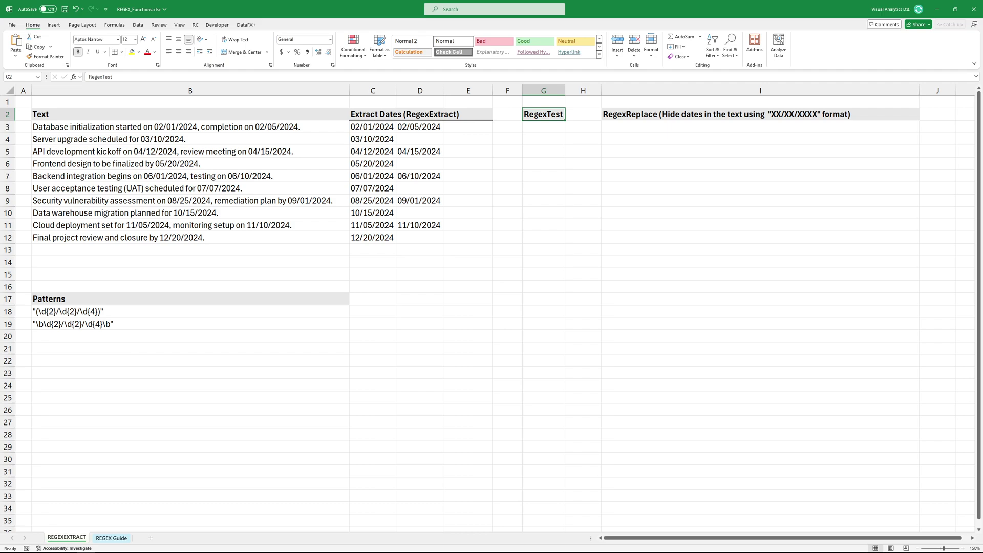
Enter =REGEXTEST(B3,"(\d{2}/\d{2}/\d{4})") in G3 and fill it down to G12.
{"action": "key", "text": "Down"}
{"action": "type", "text": "=REGEXTEST("}
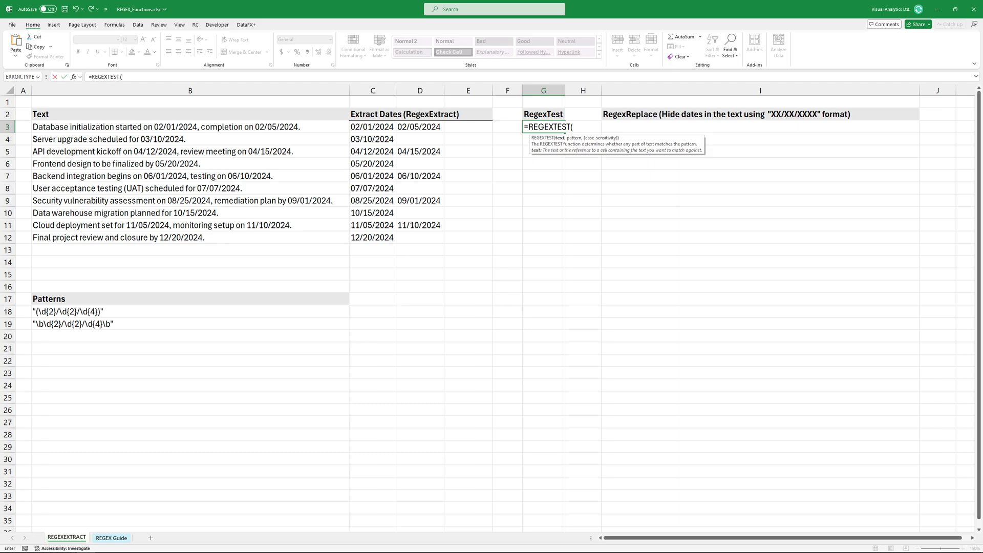
{"action": "key", "text": "Left"}
{"action": "key", "text": "Left"}
{"action": "key", "text": "Left"}
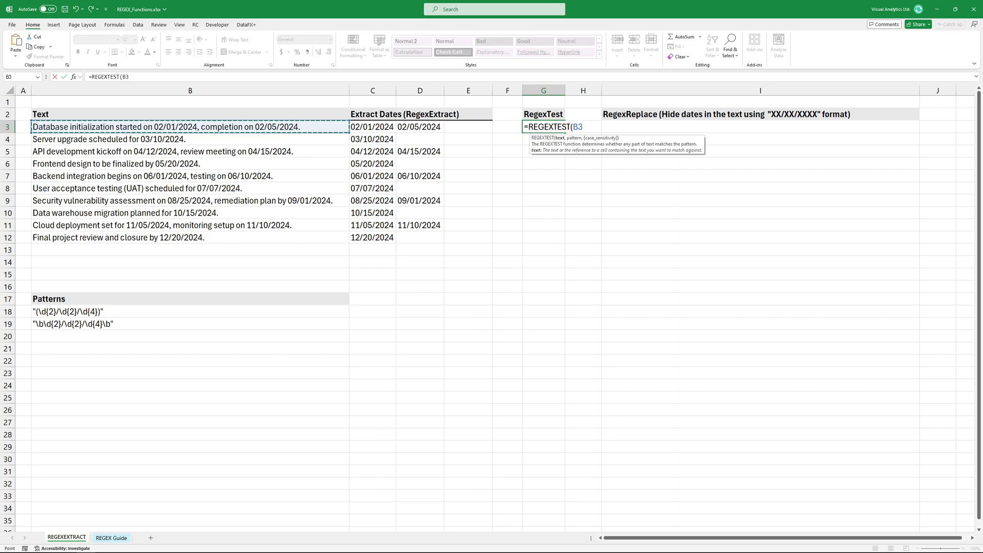
{"action": "type", "text": ","}
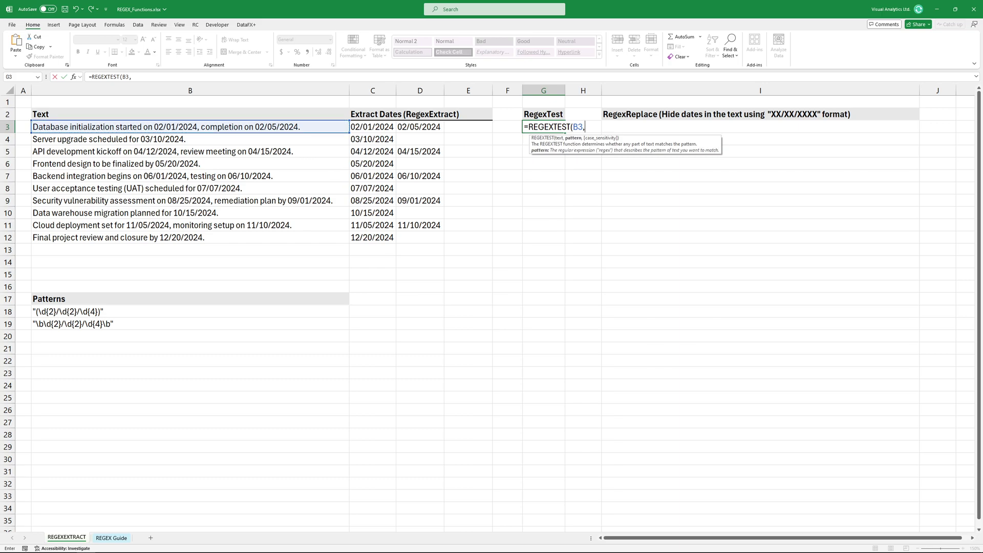
{"action": "key", "text": "ctrl+v"}
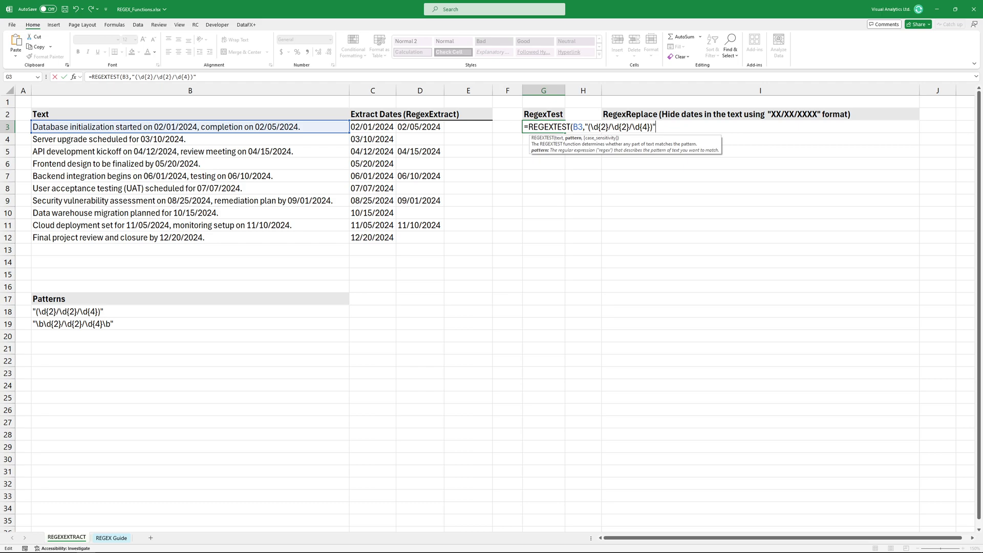
{"action": "type", "text": ","}
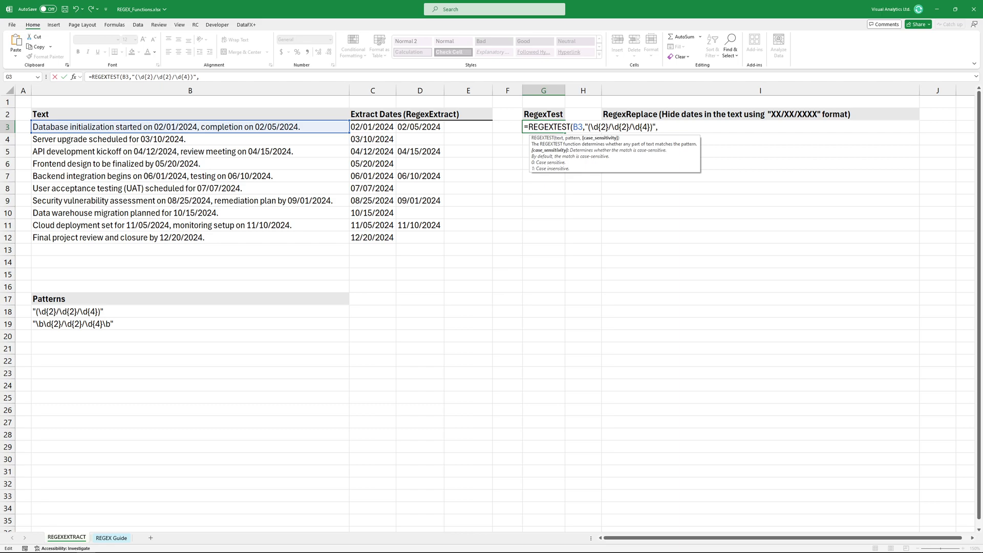
{"action": "key", "text": "BackSpace"}
{"action": "type", "text": ")"}
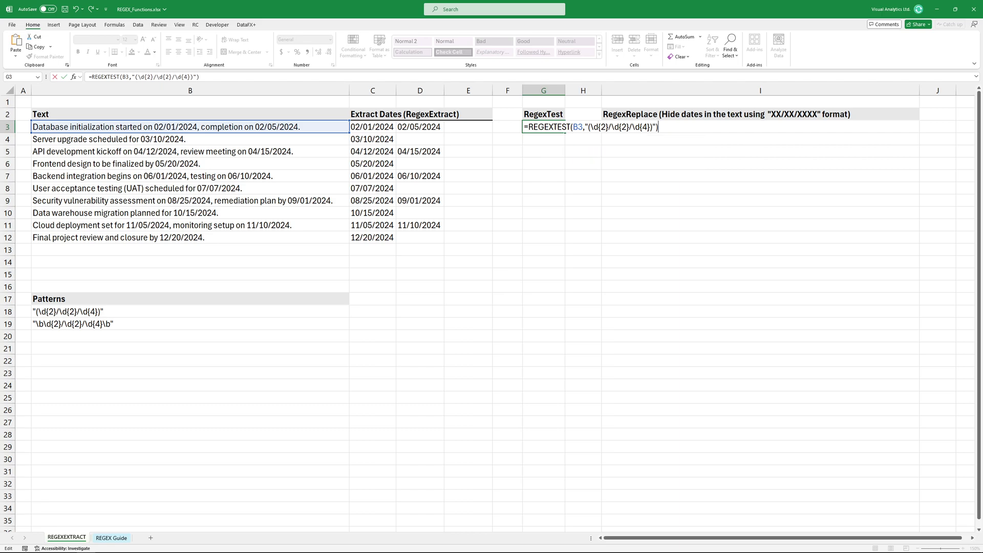
{"action": "key", "text": "ctrl+Return"}
{"action": "key", "text": "ctrl+d"}
{"action": "key", "text": "Right"}
{"action": "key", "text": "Right"}
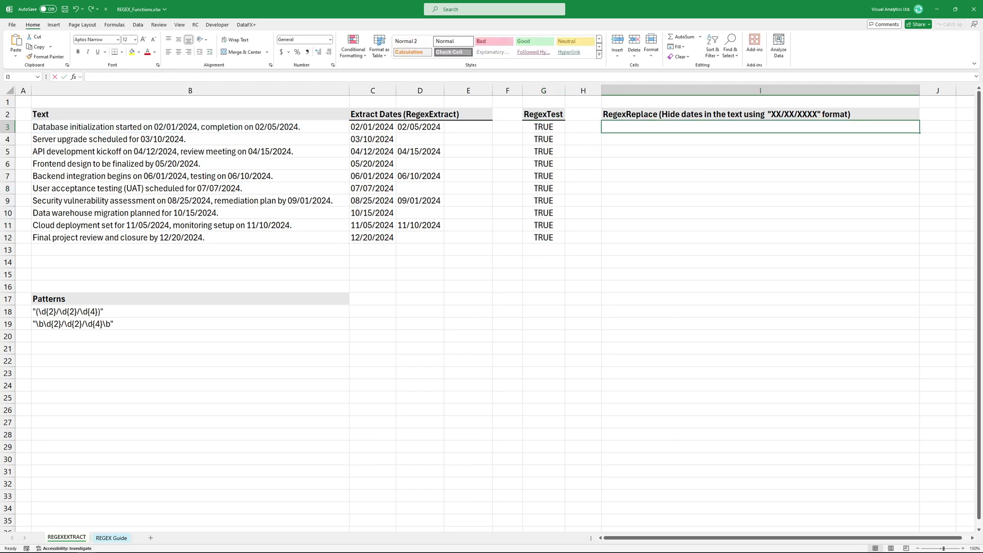
{"action": "type", "text": "=REGEXREPLACE(B3,"}
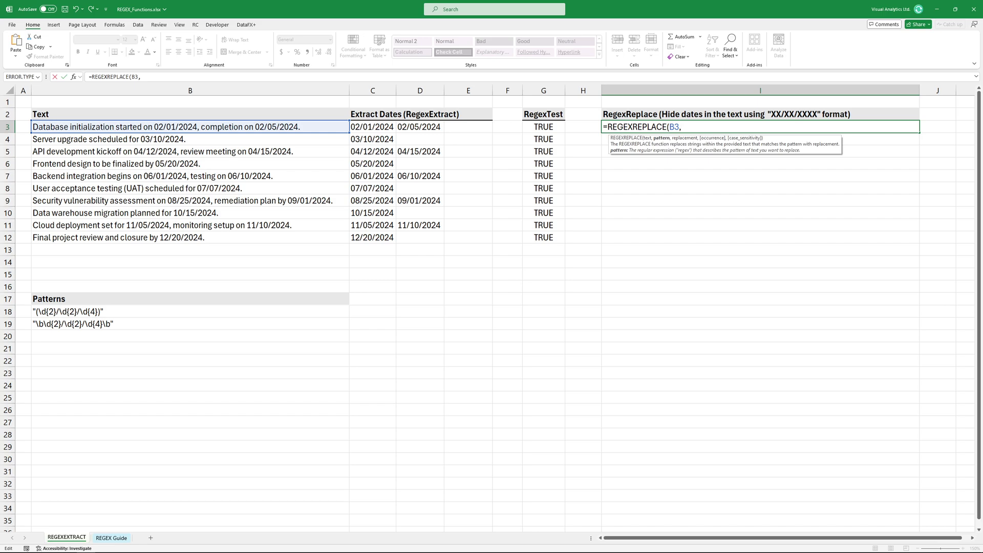
Enter =REGEXREPLACE(B3,"\b\d{2}/\d{2}/\d{4}\b","XX/XX/XXXX") in I3 to mask the dates.
{"action": "key", "text": "ctrl+v"}
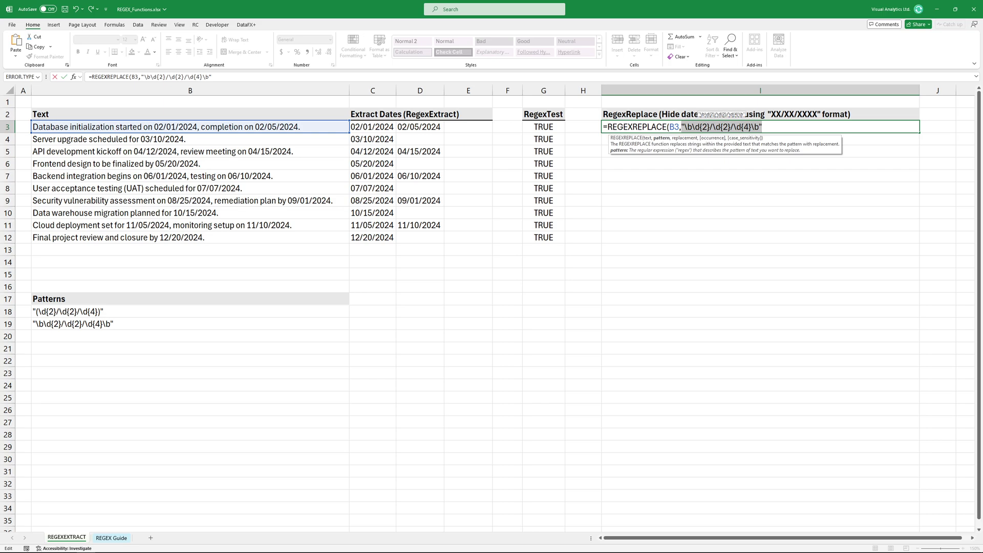
{"action": "type", "text": ", \"XX/XX/XXXX\")"}
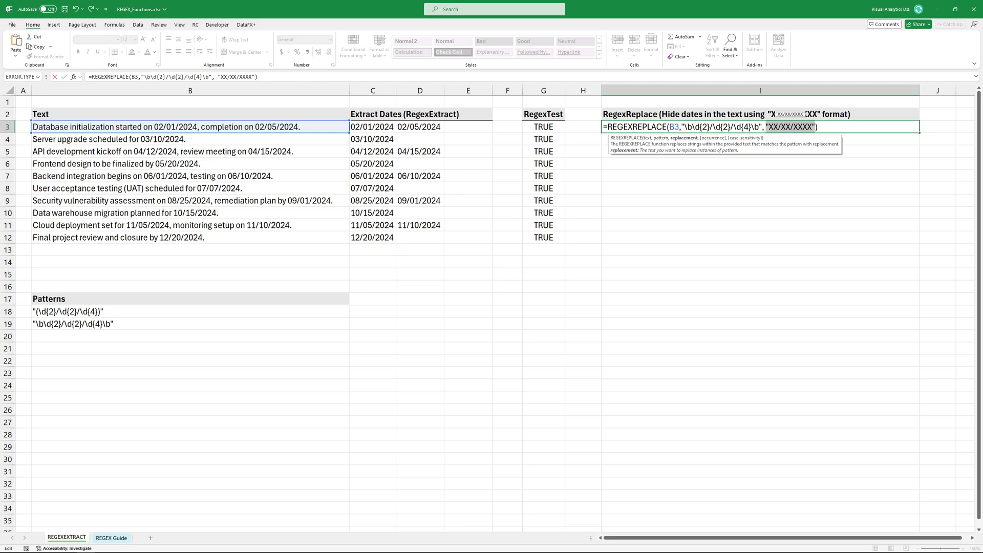
{"action": "key", "text": "Return"}
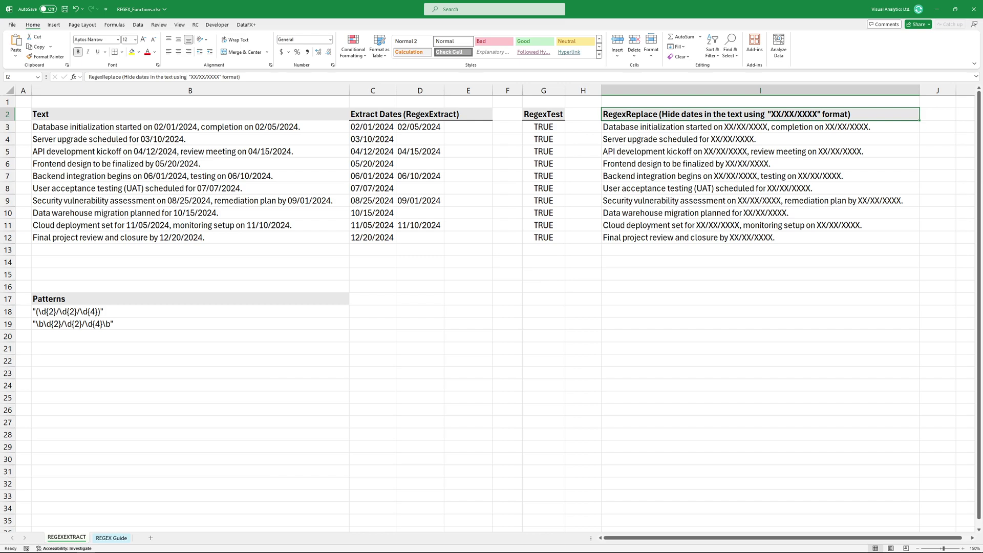
Review the DataFX+ About details for version 1.60's new regex functions, then close them.
{"action": "left_click", "coordinate": [245, 25]}
{"action": "left_click", "coordinate": [233, 46]}
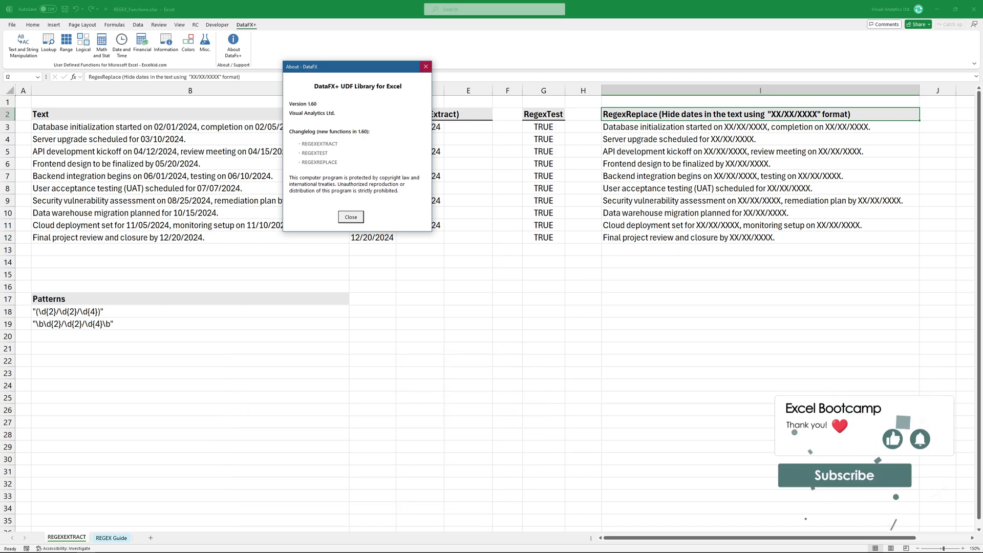
{"action": "left_click", "coordinate": [425, 66]}
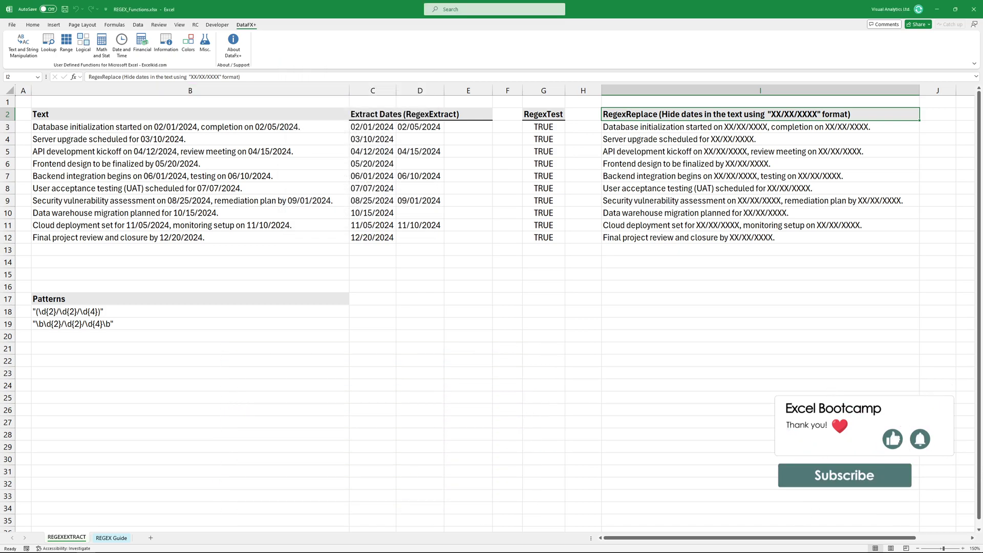